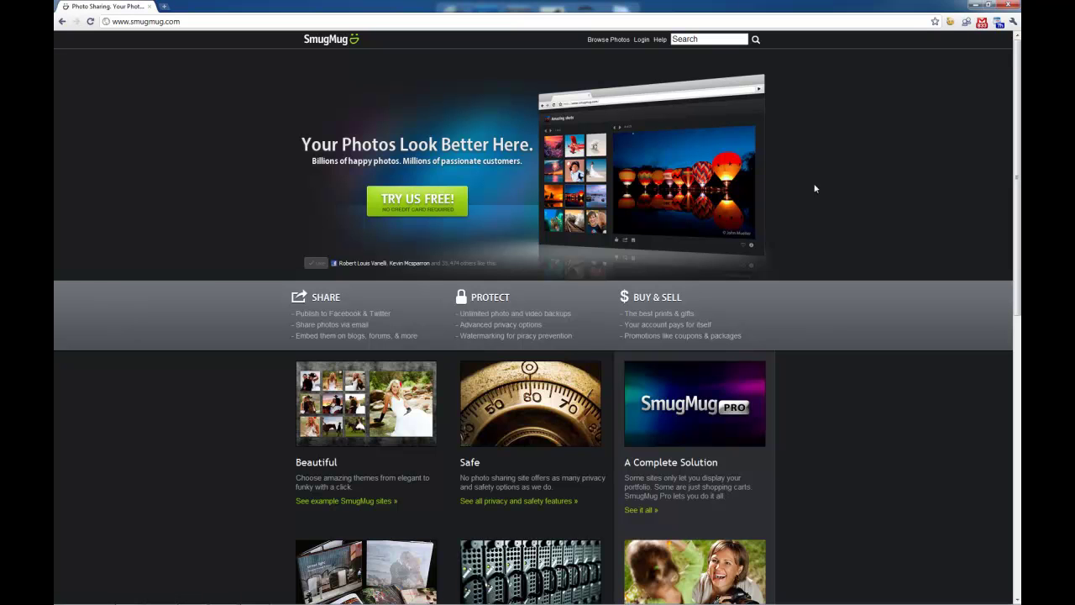
# Log in to the photographer's SmugMug account with the saved e-mail and the account password.
pyautogui.click(640, 40)
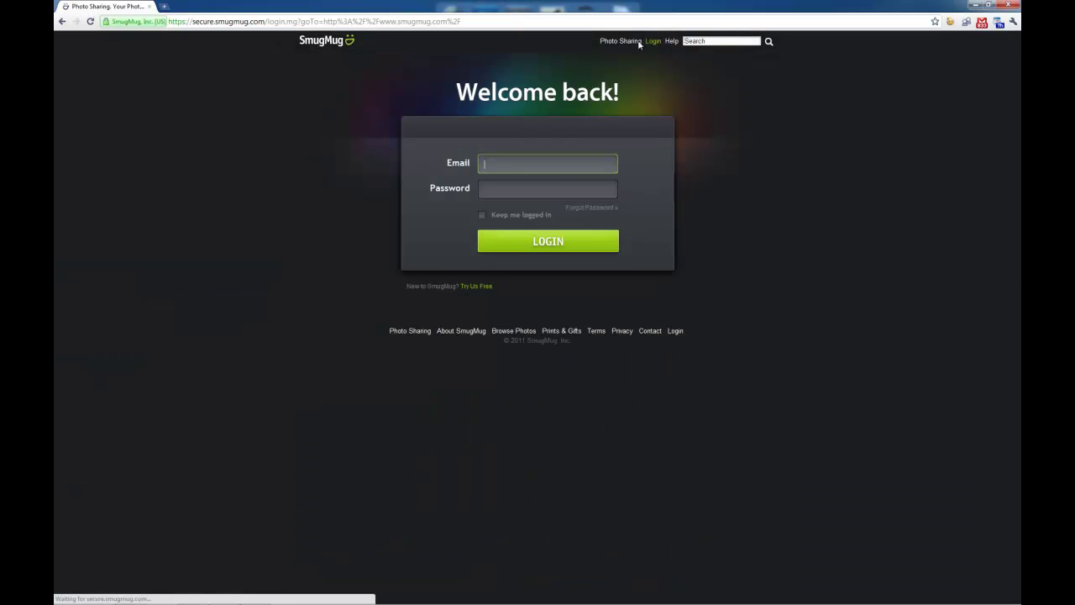
pyautogui.click(512, 164)
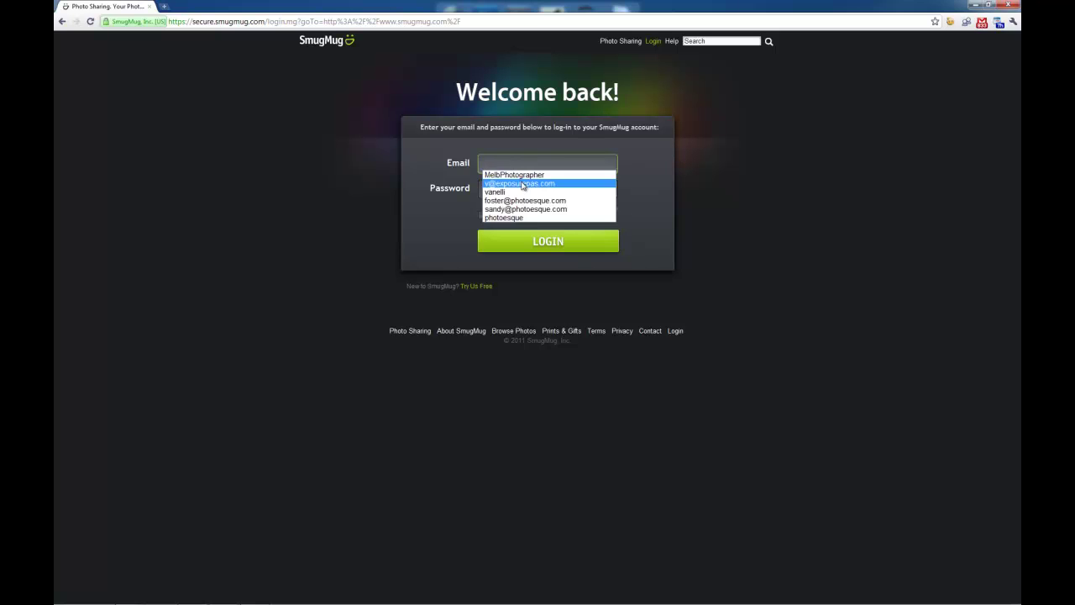
pyautogui.click(520, 182)
pyautogui.click(522, 186)
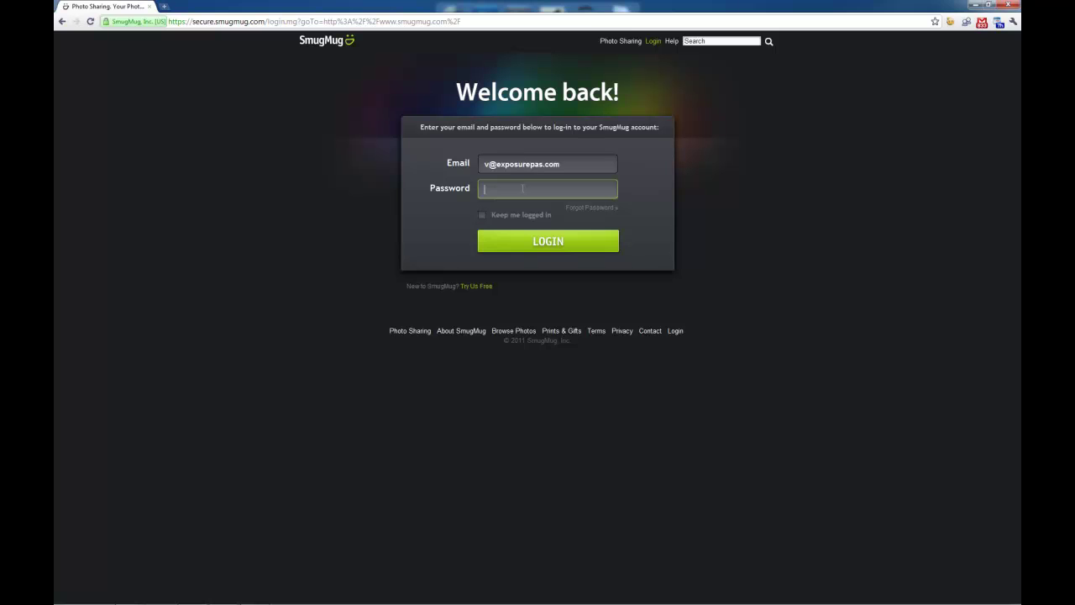
pyautogui.write('••••••')
pyautogui.press('Return')
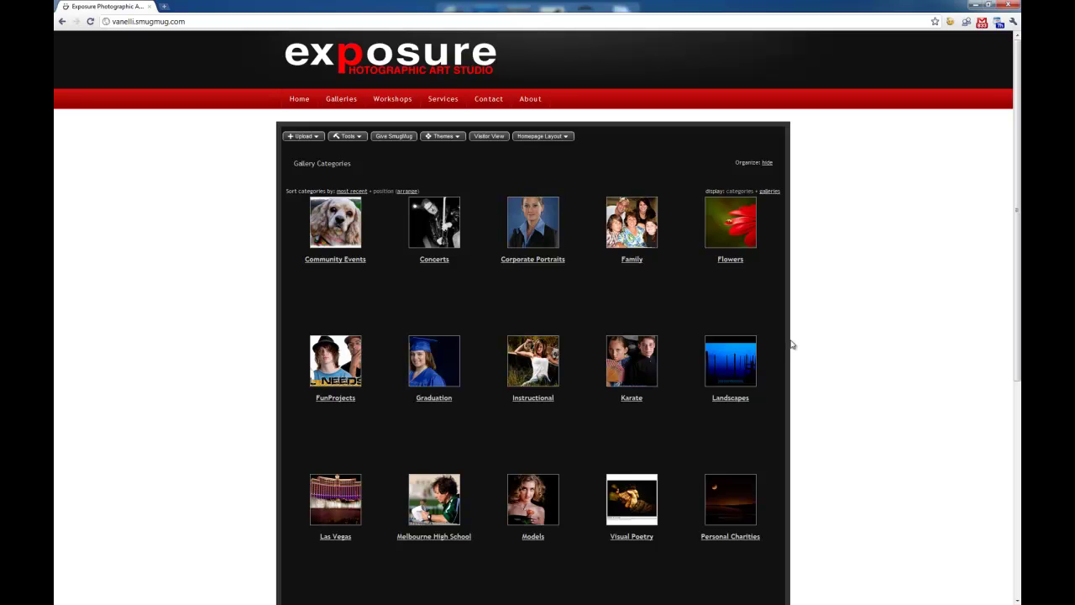
# Open the Final Portrait gallery in the Personal Charities category.
pyautogui.scroll(-2, 813, 391)
pyautogui.click(734, 409)
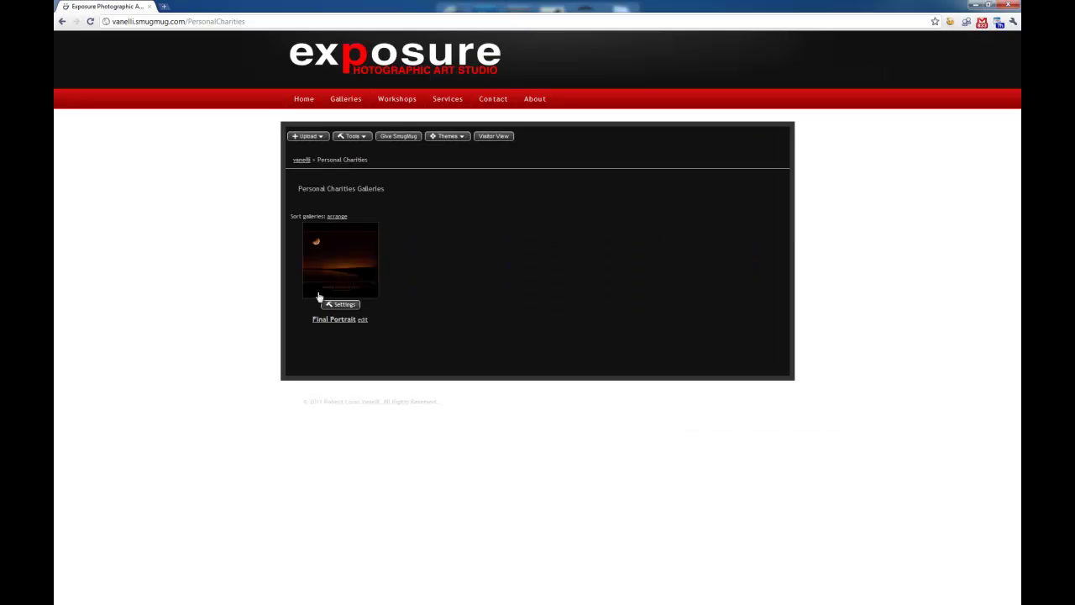
pyautogui.click(332, 279)
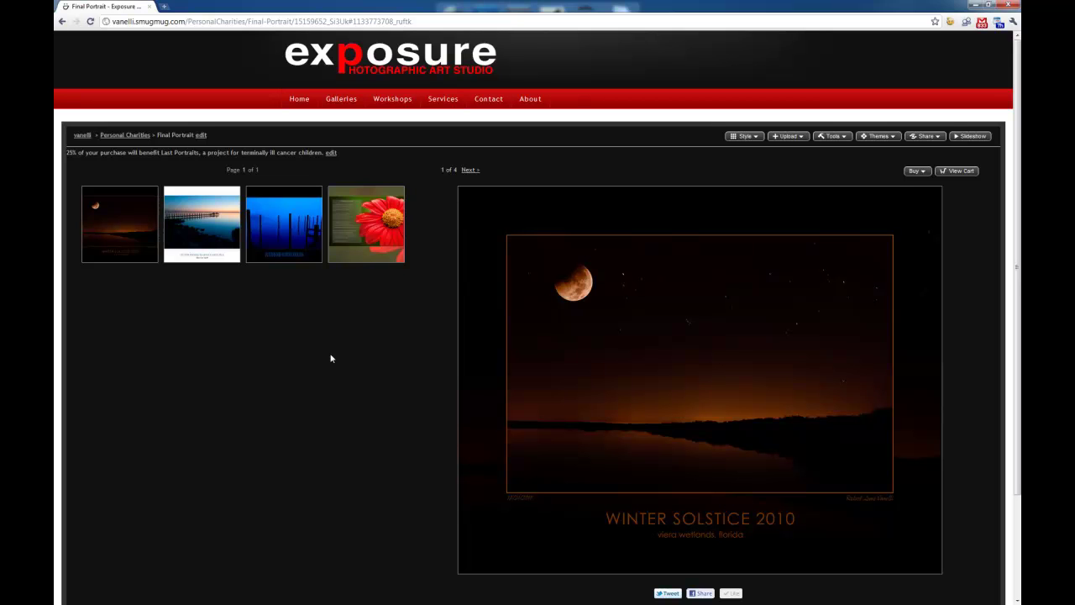
# Review the print sizes and prices in this photo's Buy dialog, then return to the photos.
pyautogui.click(923, 172)
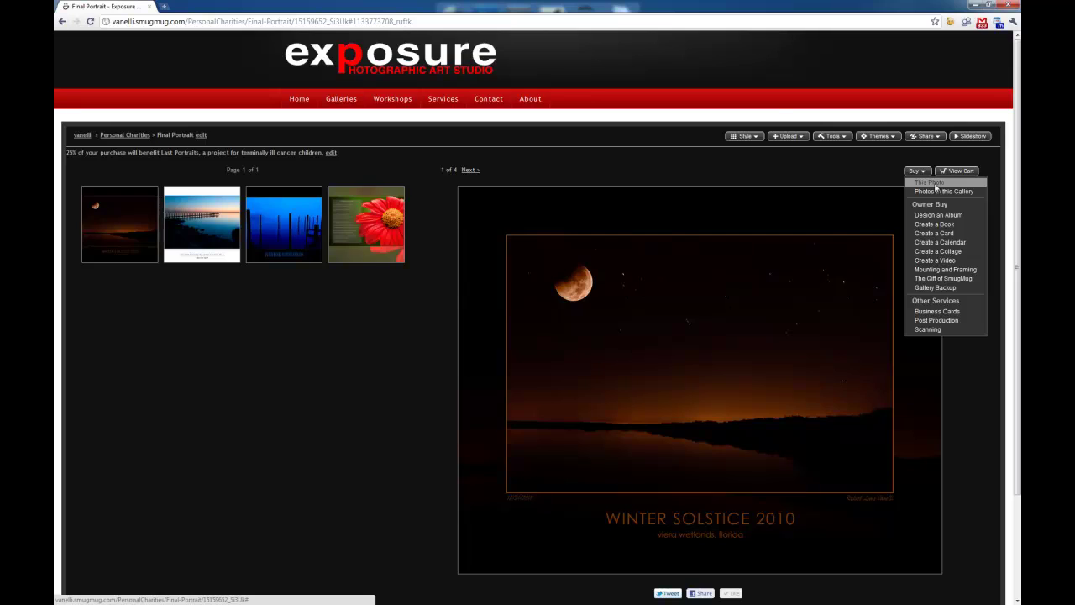
pyautogui.click(930, 183)
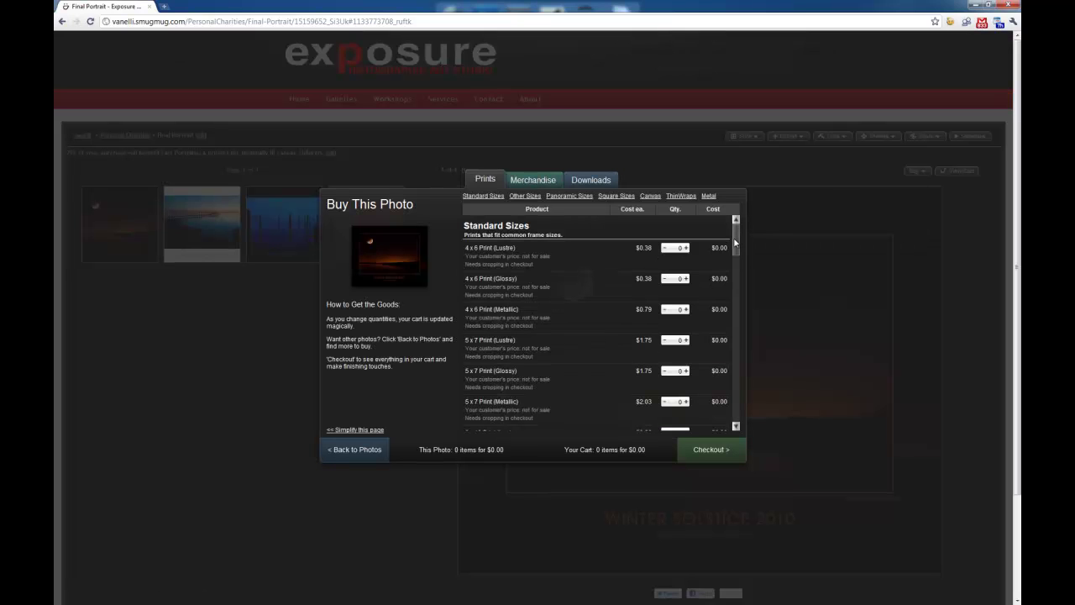
pyautogui.moveTo(735, 242)
pyautogui.mouseDown()
pyautogui.moveTo(734, 403)
pyautogui.moveTo(731, 225)
pyautogui.mouseUp()
pyautogui.click(369, 451)
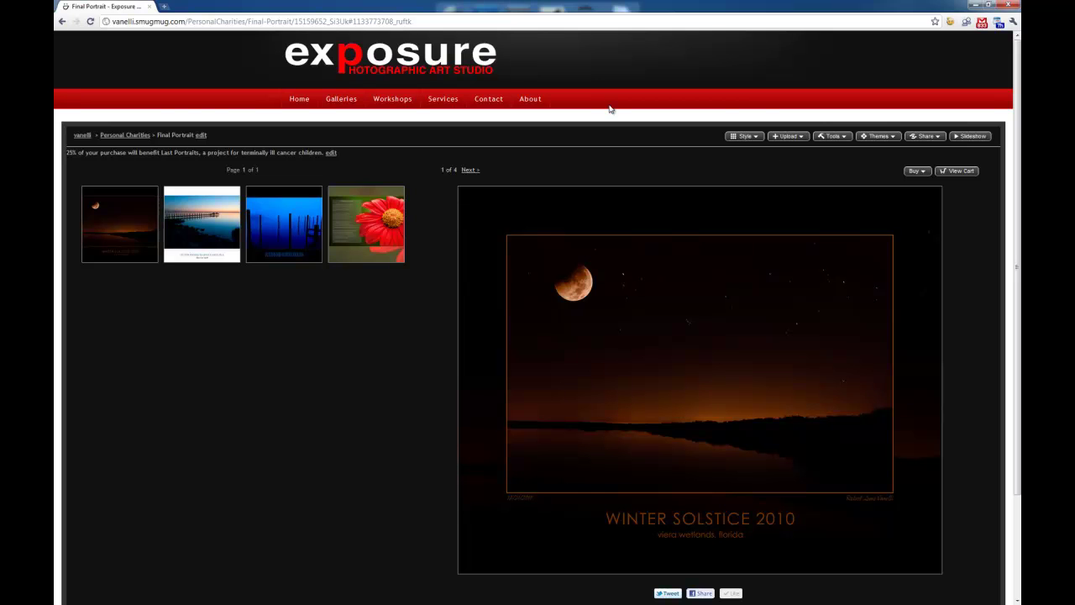
# Switch Personal Charities to Visitor View and open the Final Portrait gallery.
pyautogui.click(118, 137)
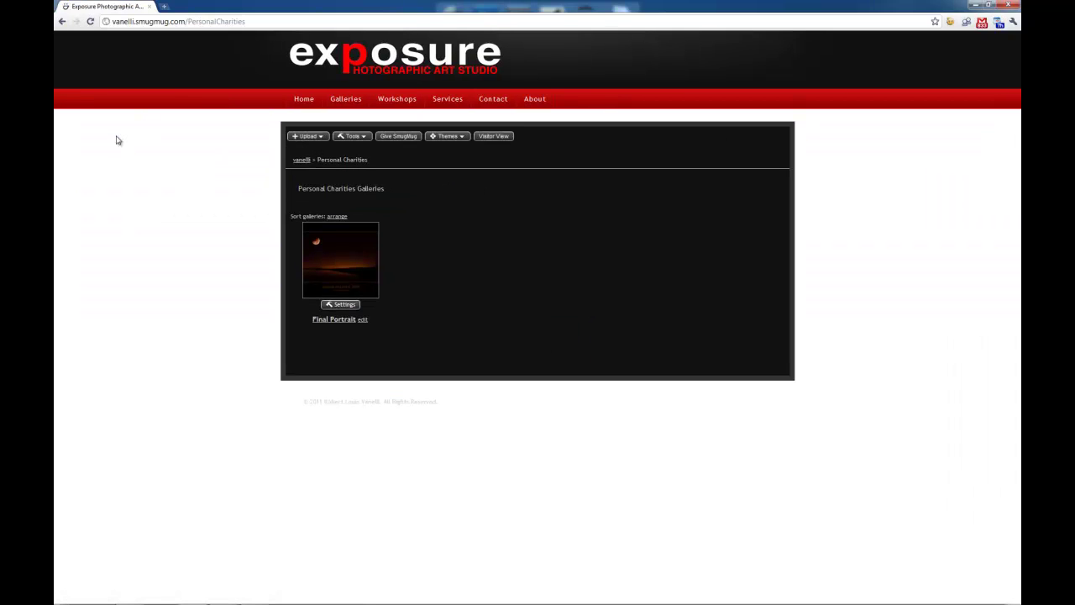
pyautogui.click(494, 137)
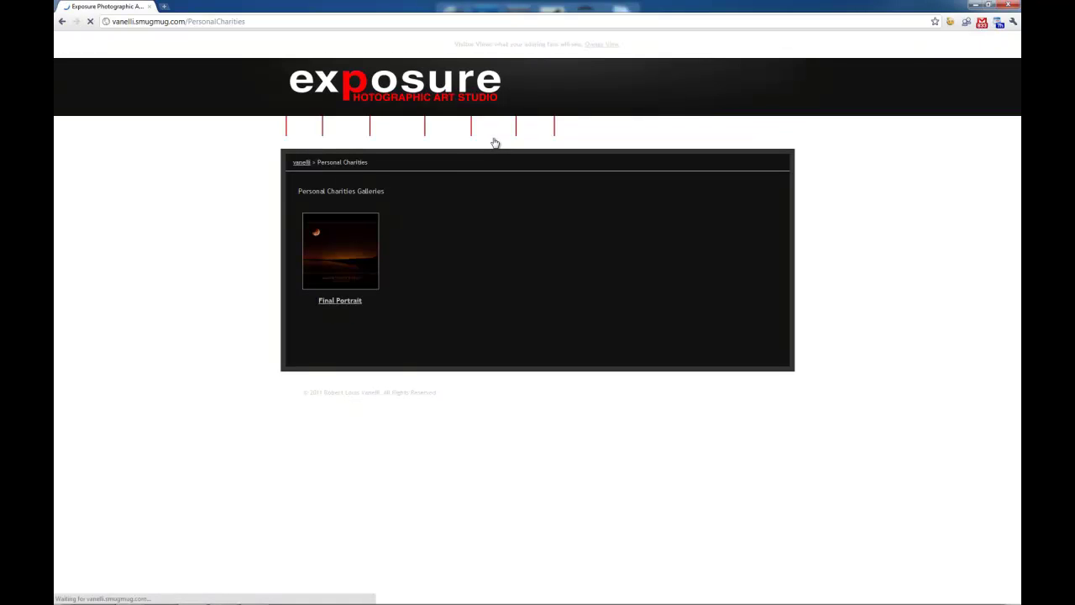
pyautogui.click(358, 243)
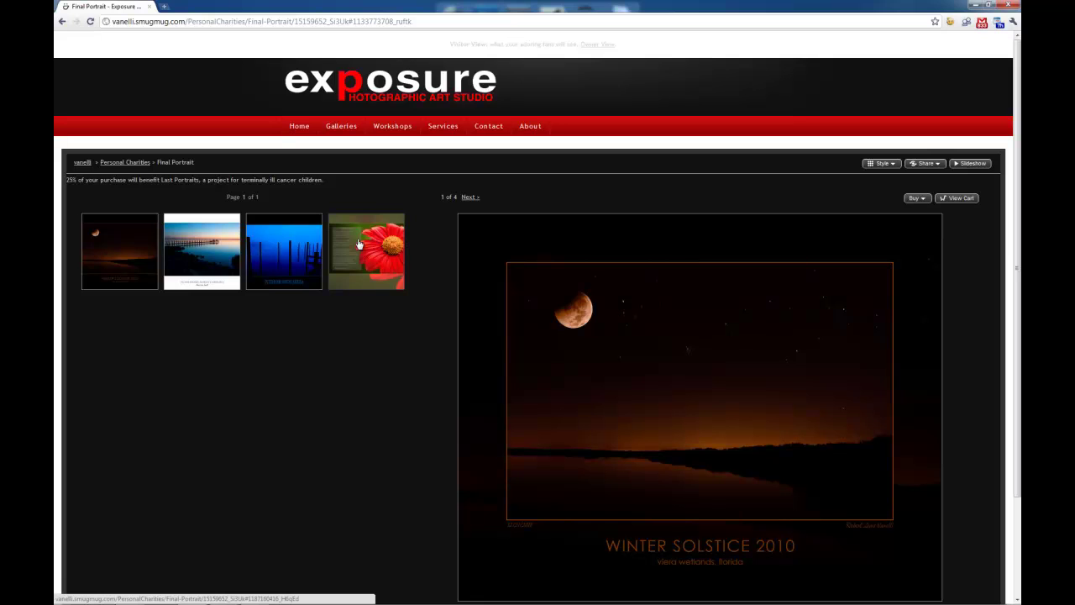
# Confirm the Buy dialog offers 8x10, 16x20, 24x30 metallic prints and Giclée canvases.
pyautogui.click(927, 199)
pyautogui.click(928, 210)
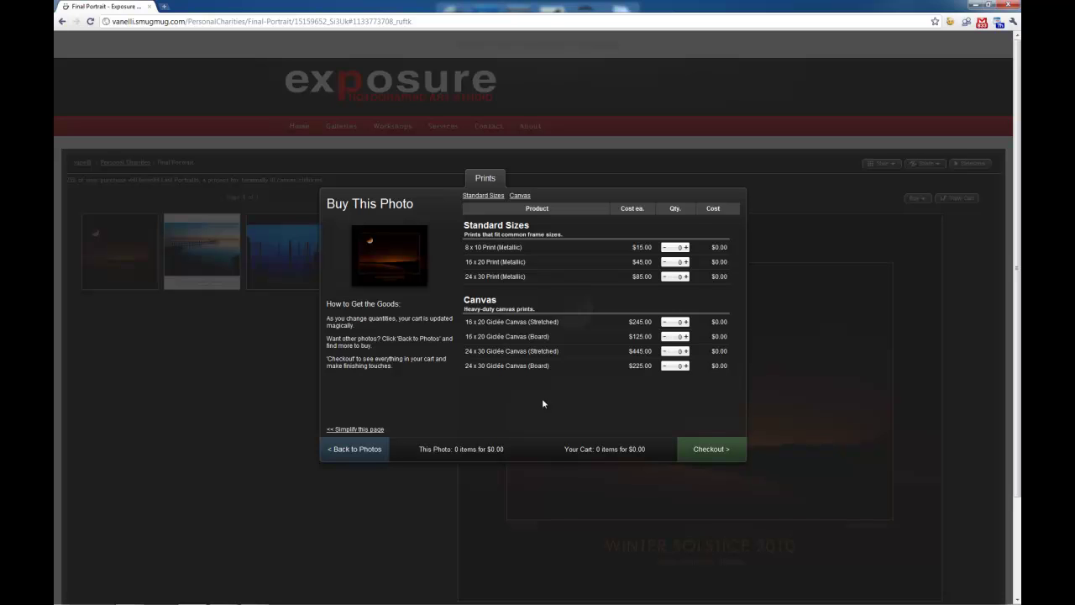
pyautogui.click(379, 447)
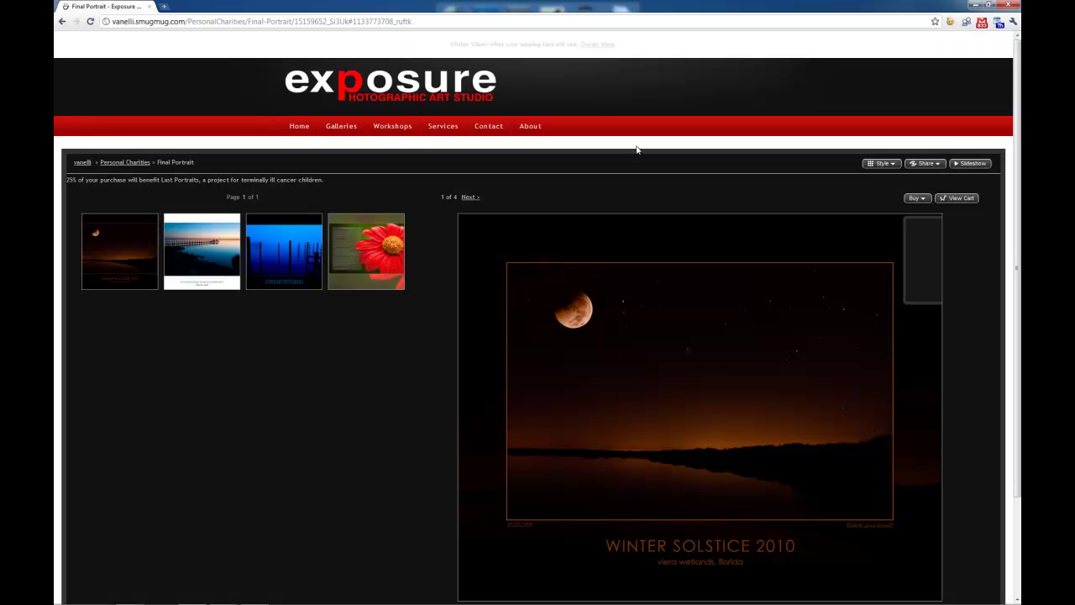
# Return to Owner View and open Set Prices for the Final Portrait gallery from Tools.
pyautogui.click(601, 45)
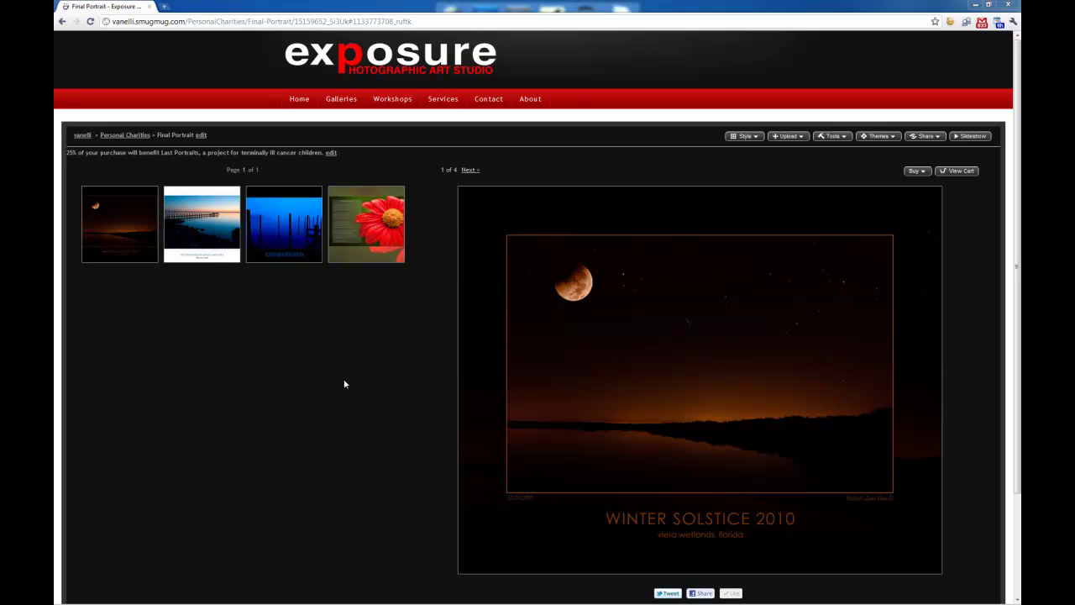
pyautogui.click(844, 137)
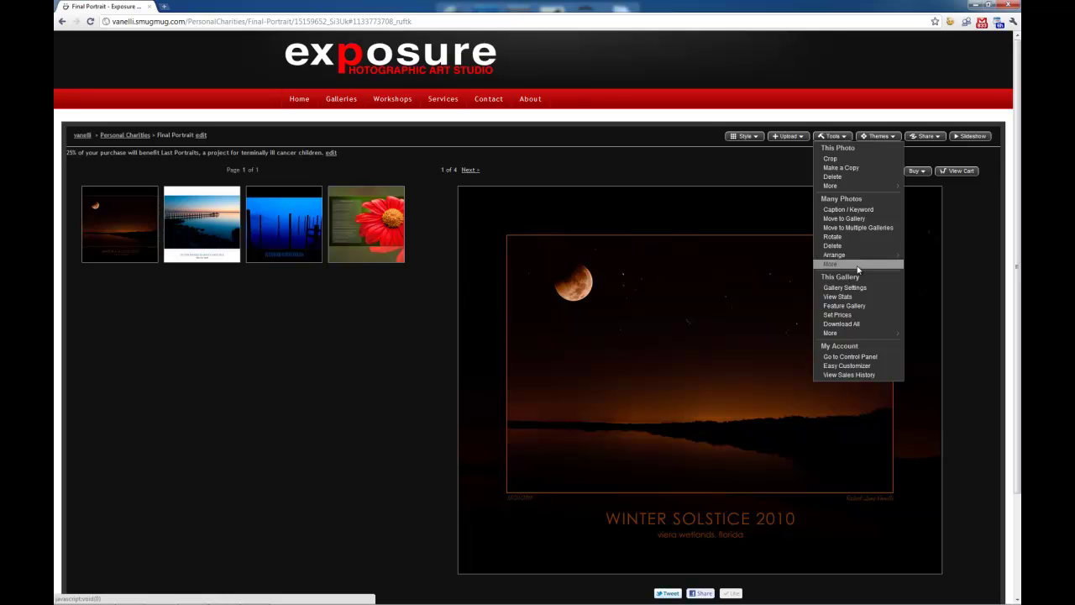
pyautogui.click(844, 320)
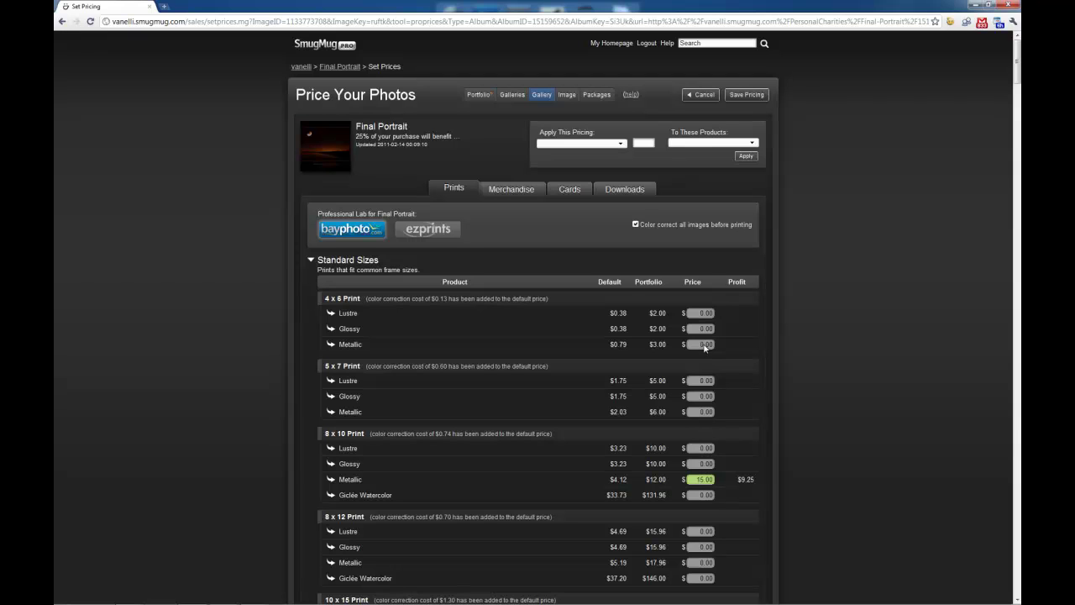
# Set the bulk pricing tool to Clear Pricing for All Products, matching 364 products.
pyautogui.click(620, 147)
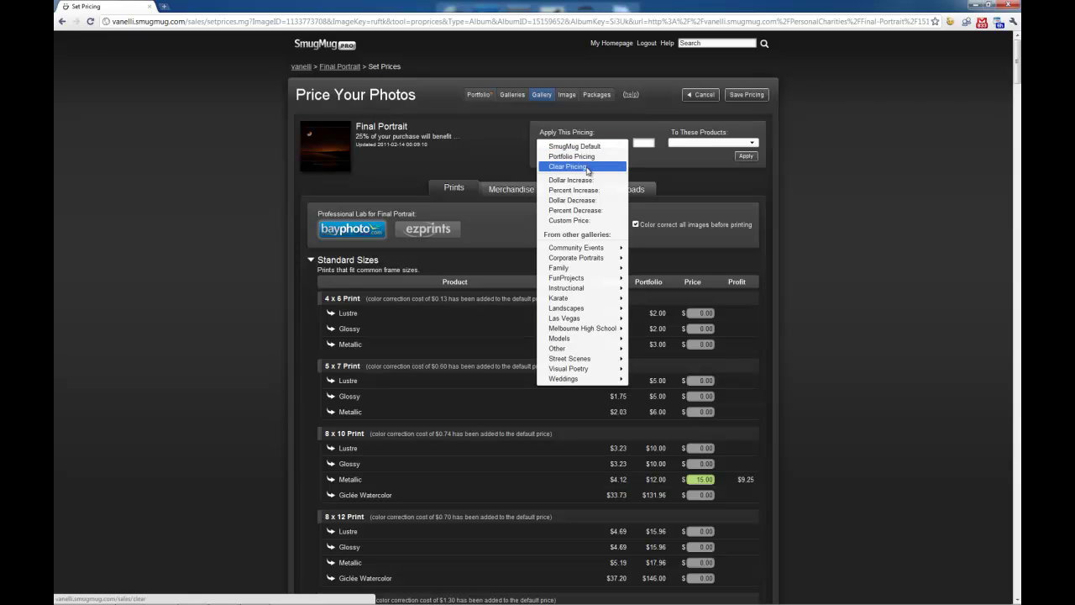
pyautogui.click(588, 167)
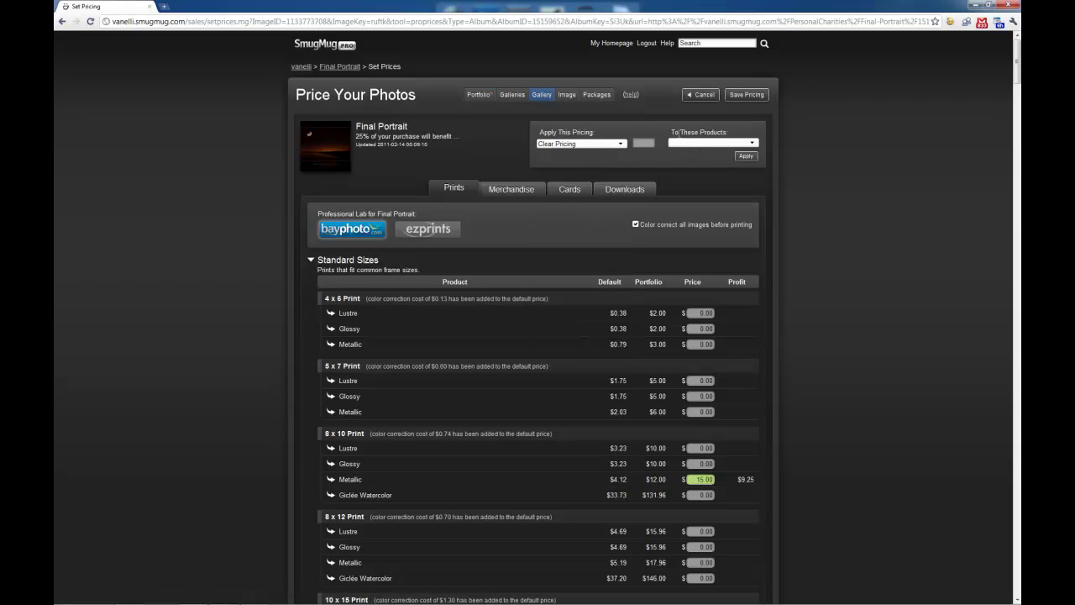
pyautogui.click(750, 143)
pyautogui.click(751, 145)
pyautogui.click(752, 144)
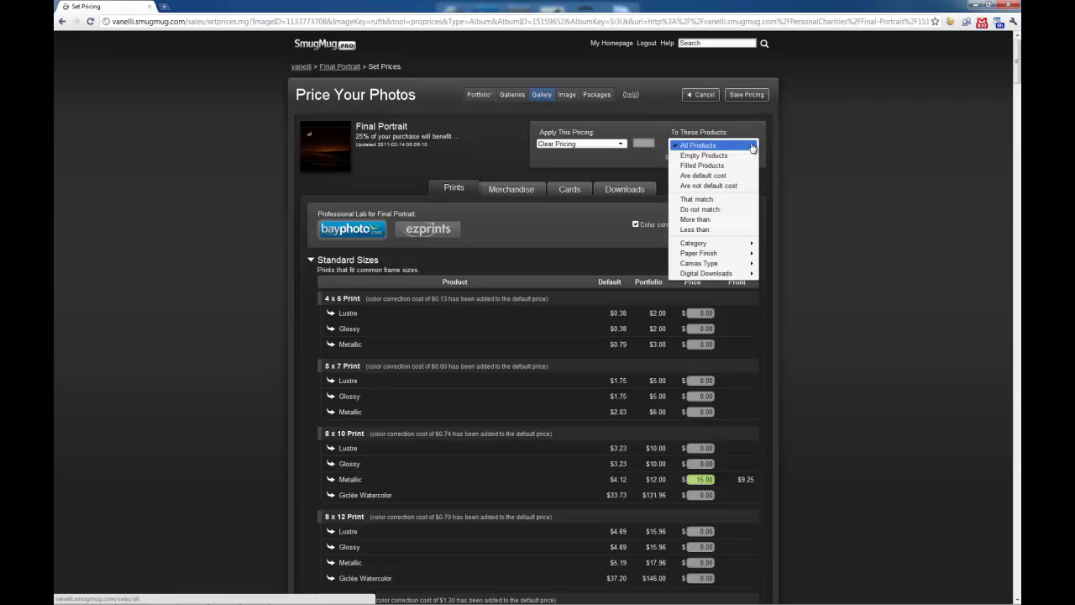
pyautogui.click(750, 146)
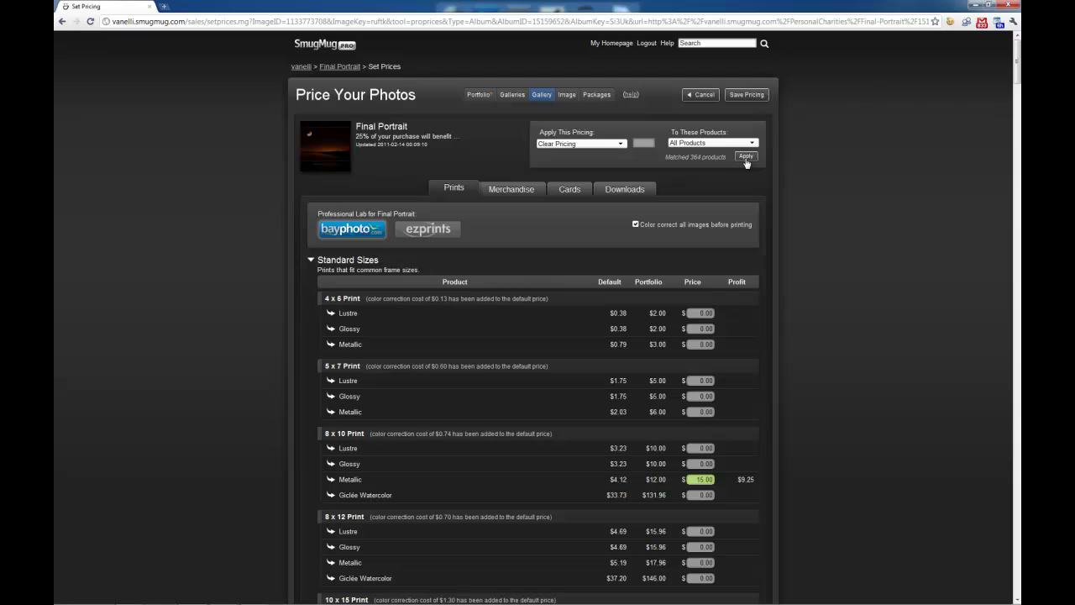
# Price the 24x30 Metallic print at $85.00 and save the gallery pricing.
pyautogui.scroll(-1, 710, 242)
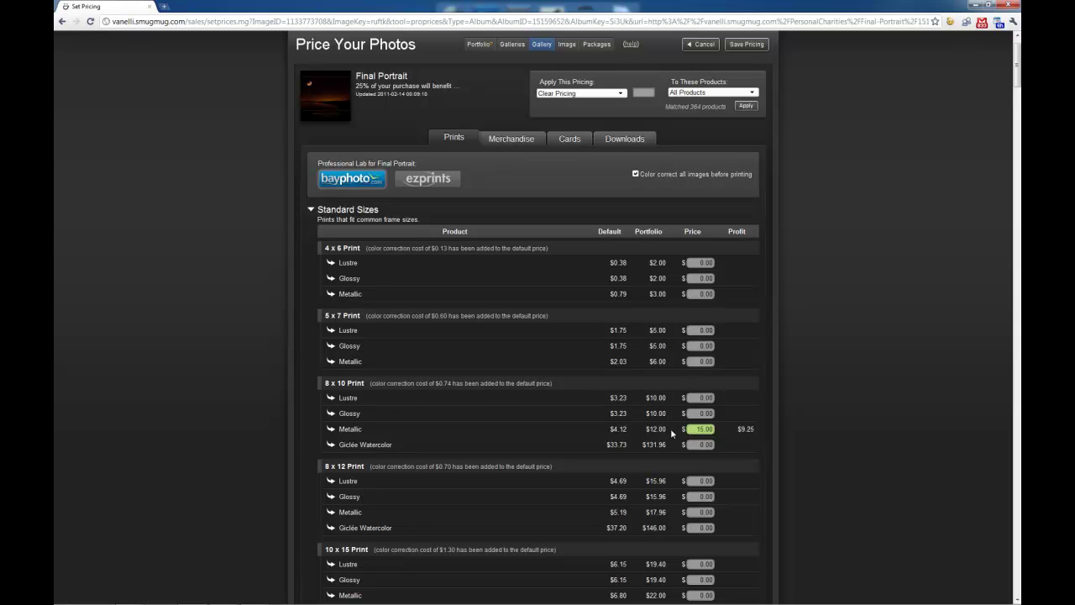
pyautogui.scroll(-3, 776, 438)
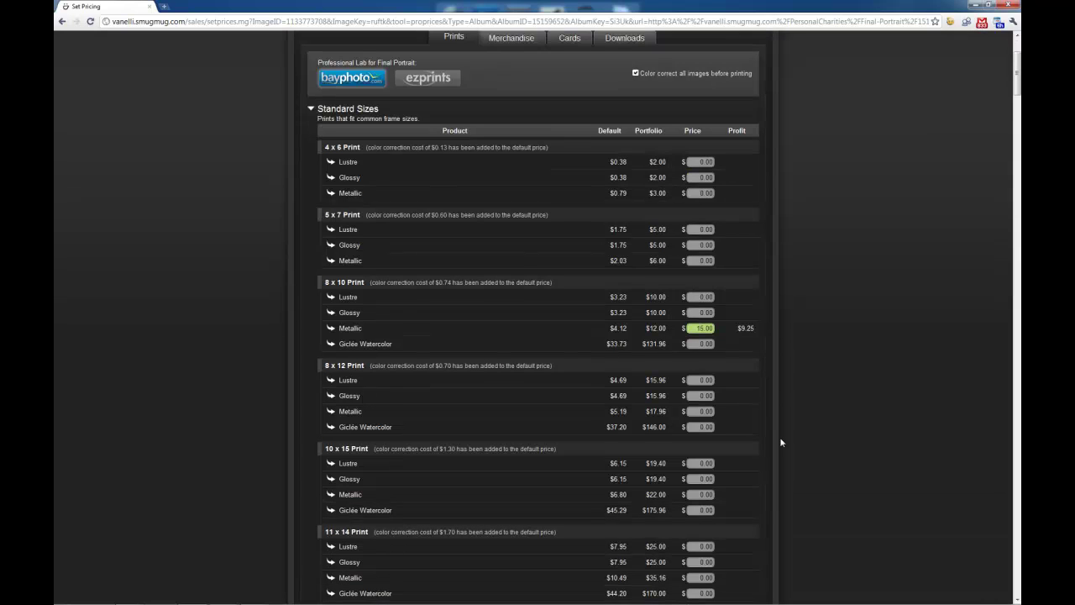
pyautogui.scroll(-3, 780, 442)
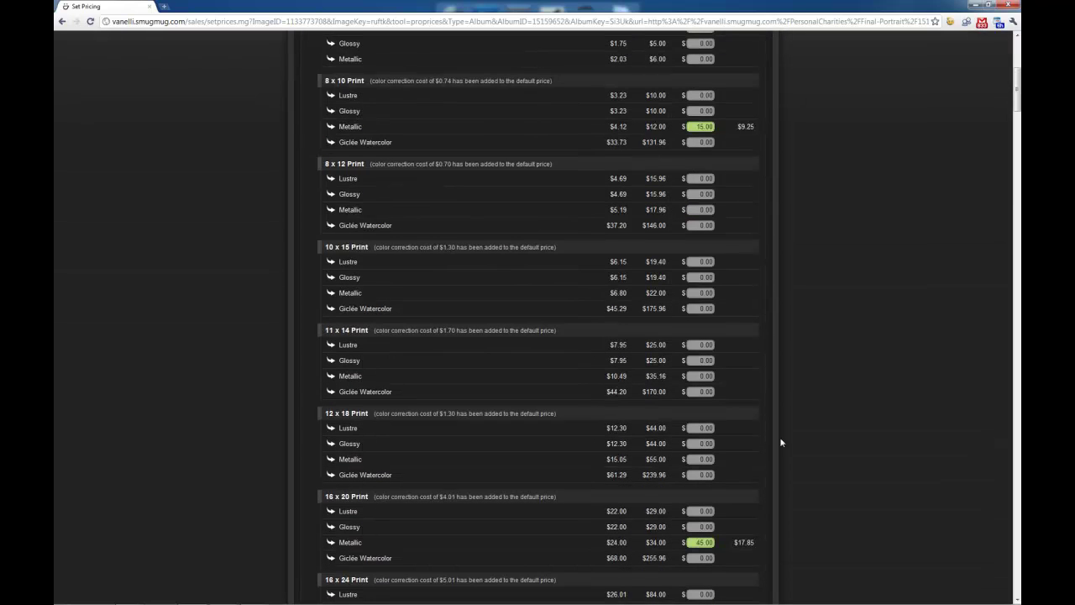
pyautogui.scroll(-1, 780, 442)
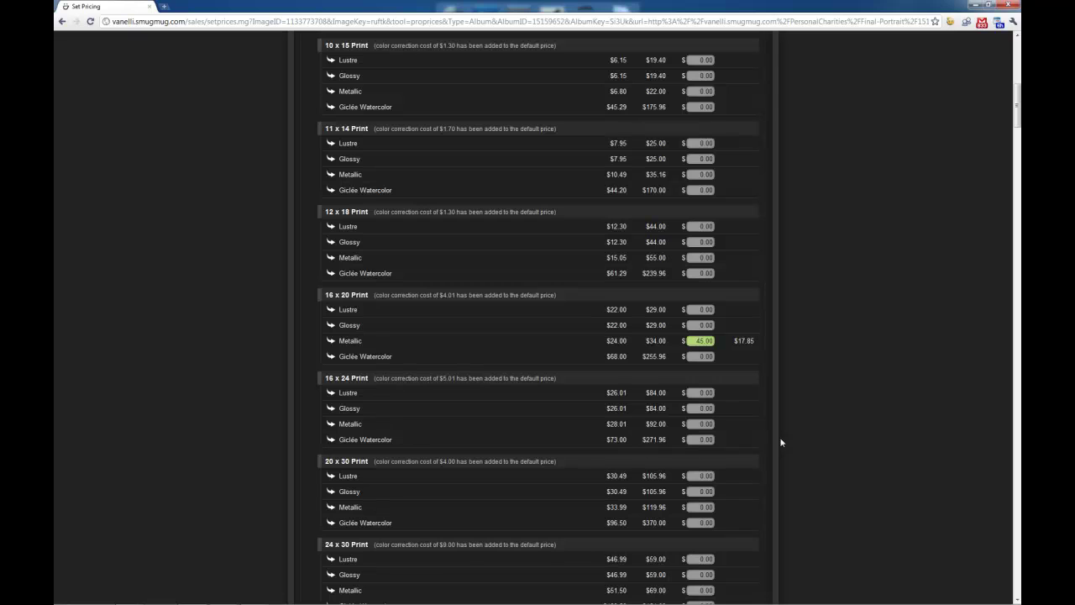
pyautogui.scroll(-2, 405, 453)
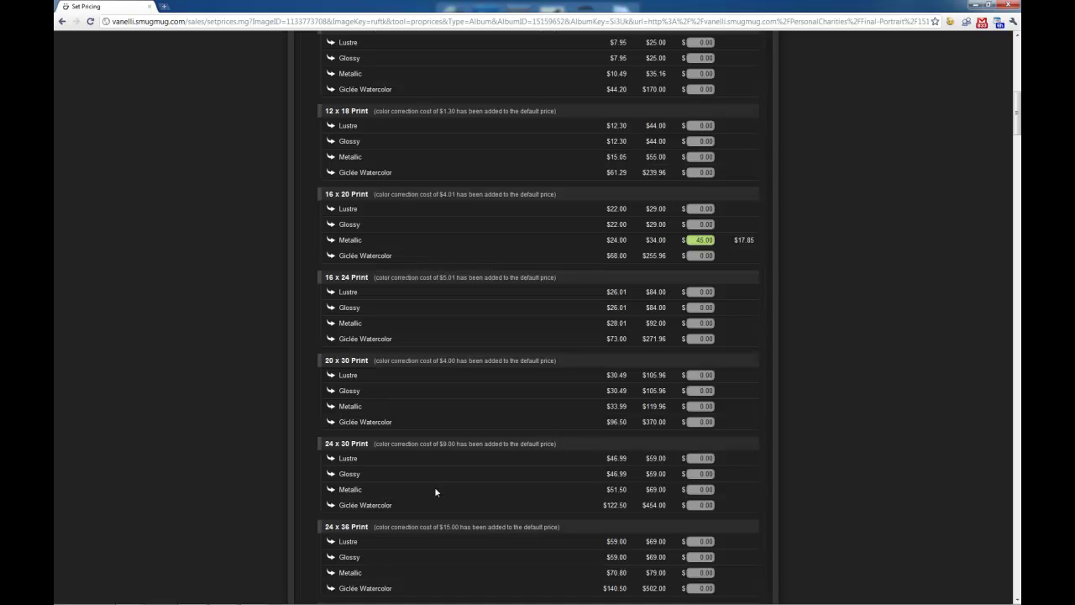
pyautogui.click(700, 488)
pyautogui.write('85.00')
pyautogui.press('Tab')
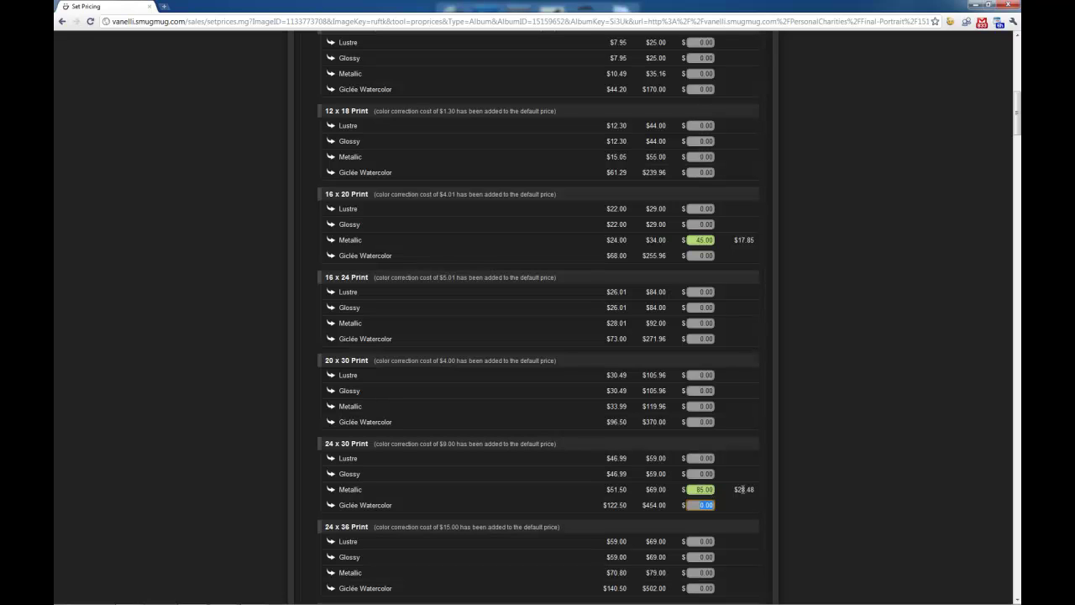
pyautogui.click(831, 476)
pyautogui.scroll(10, 832, 476)
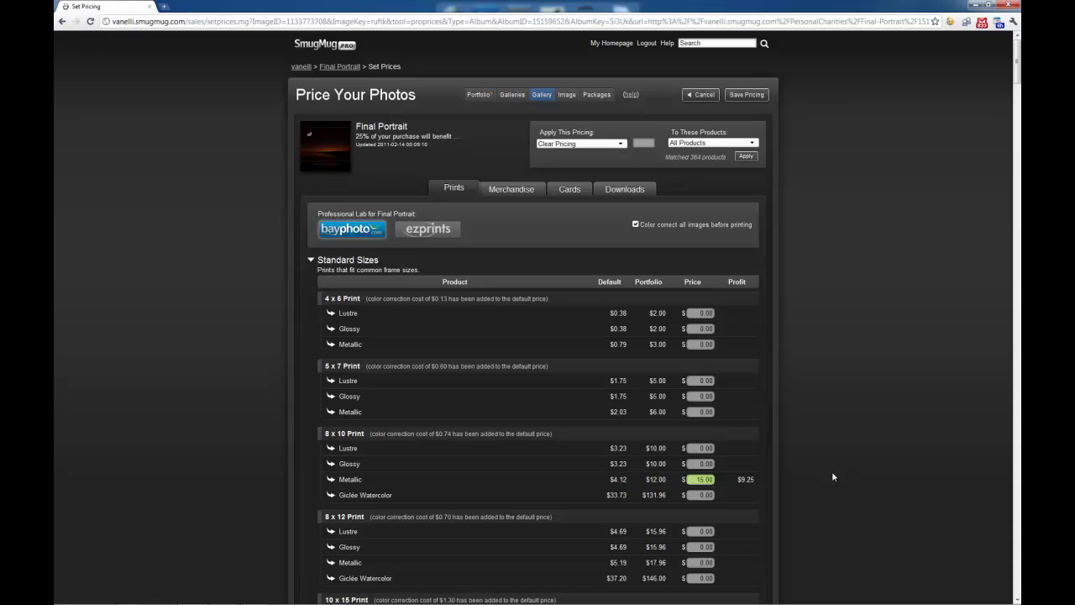
pyautogui.click(747, 94)
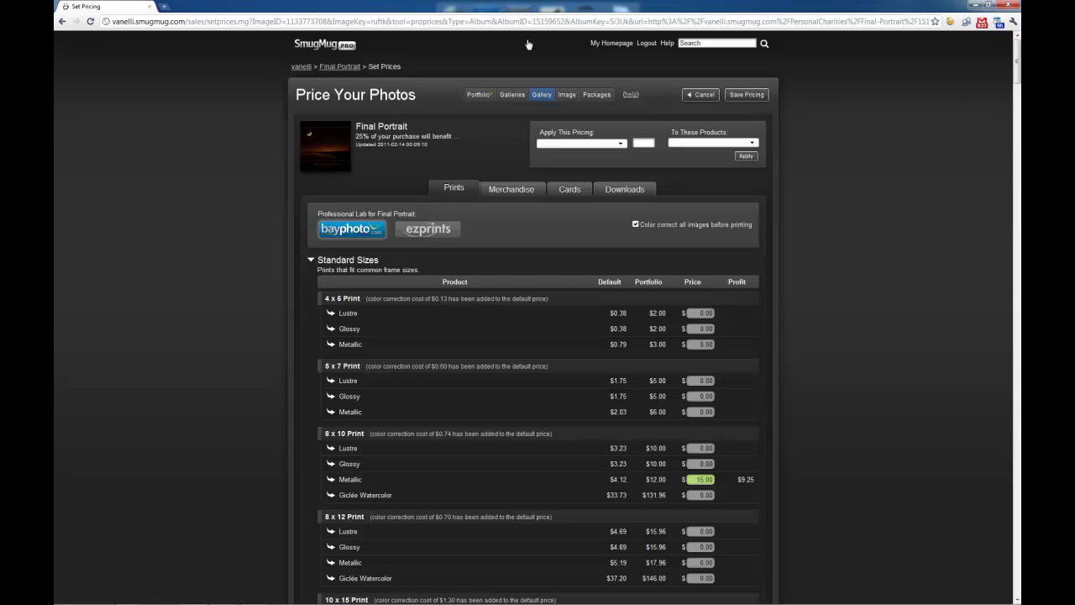
# Go back to Personal Charities in Visitor View and open the Final Portrait gallery.
pyautogui.click(340, 67)
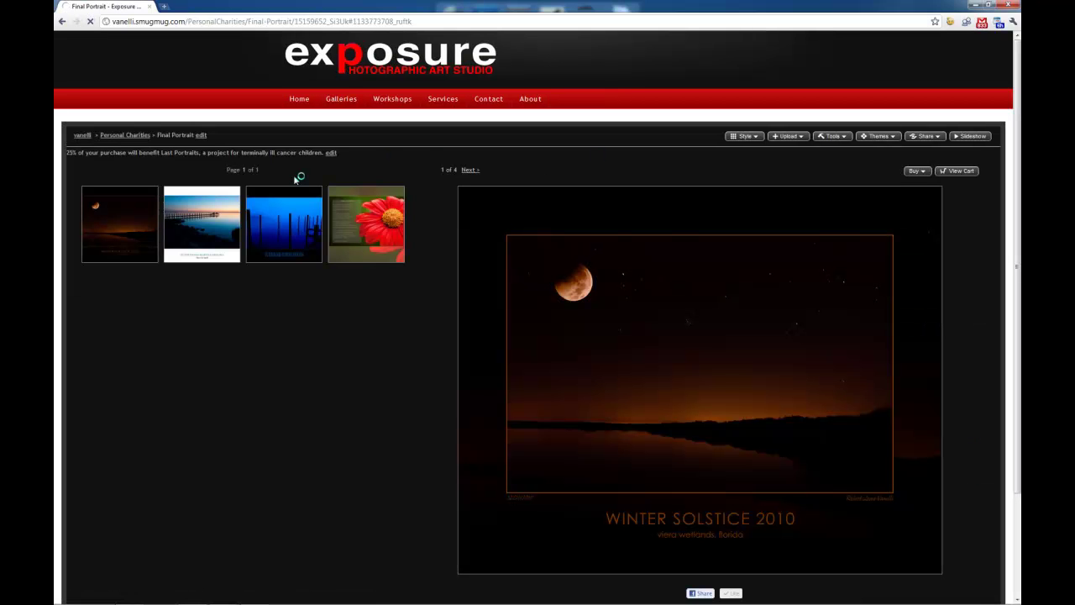
pyautogui.click(124, 135)
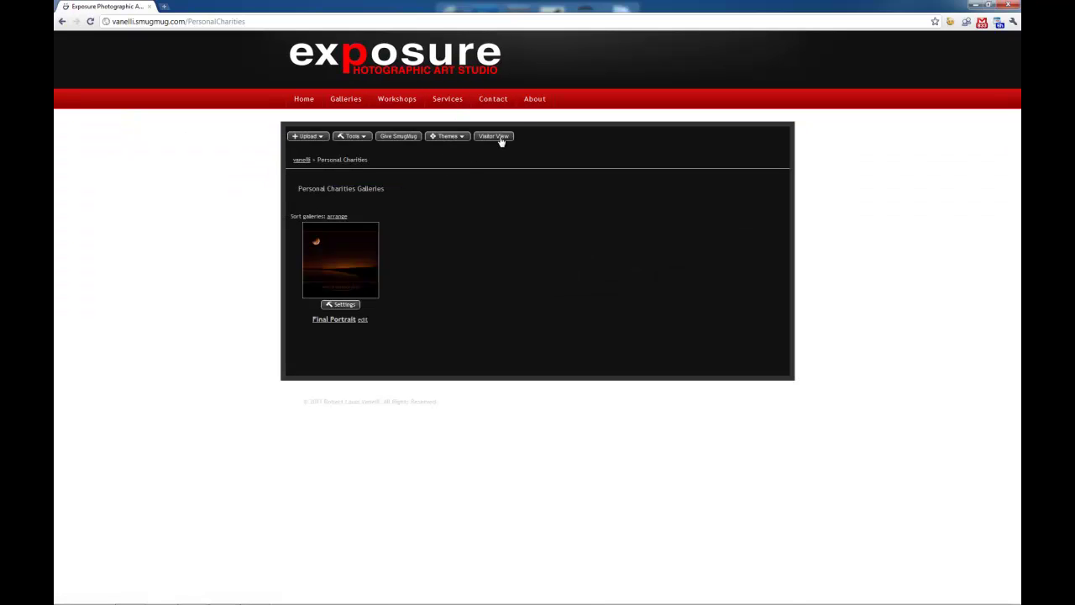
pyautogui.click(499, 138)
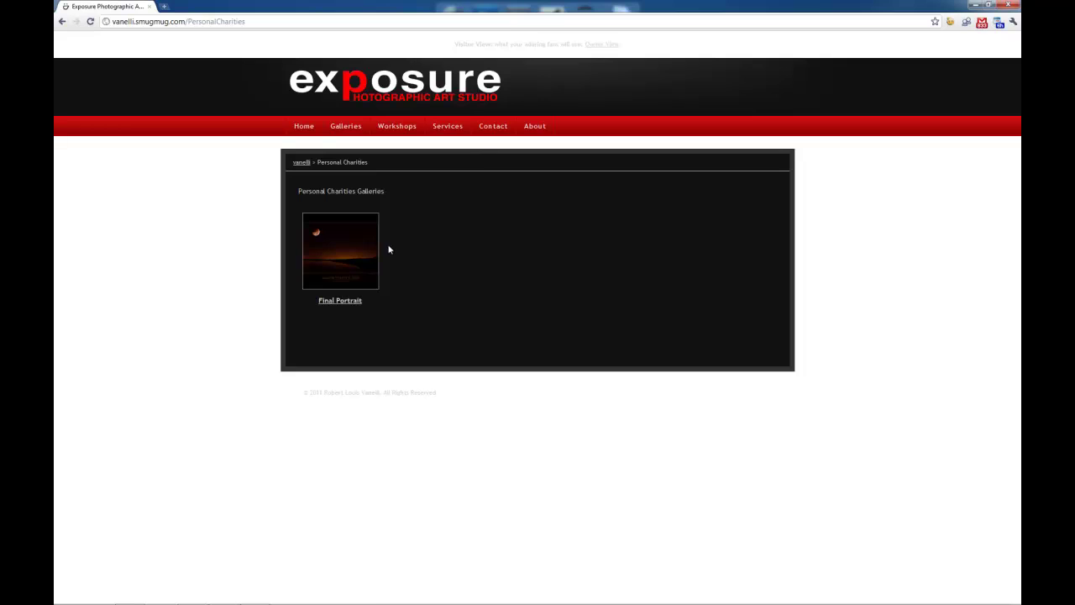
pyautogui.click(342, 251)
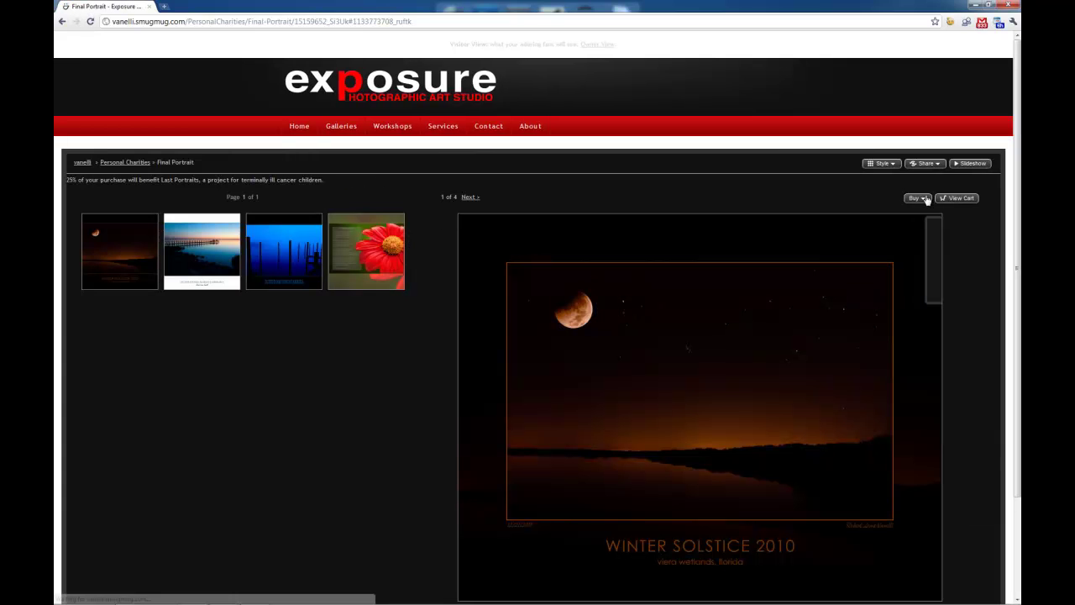
# Check the Buy dialog now lists 24x30 Metallic at $85.00, then return to the photos.
pyautogui.click(924, 199)
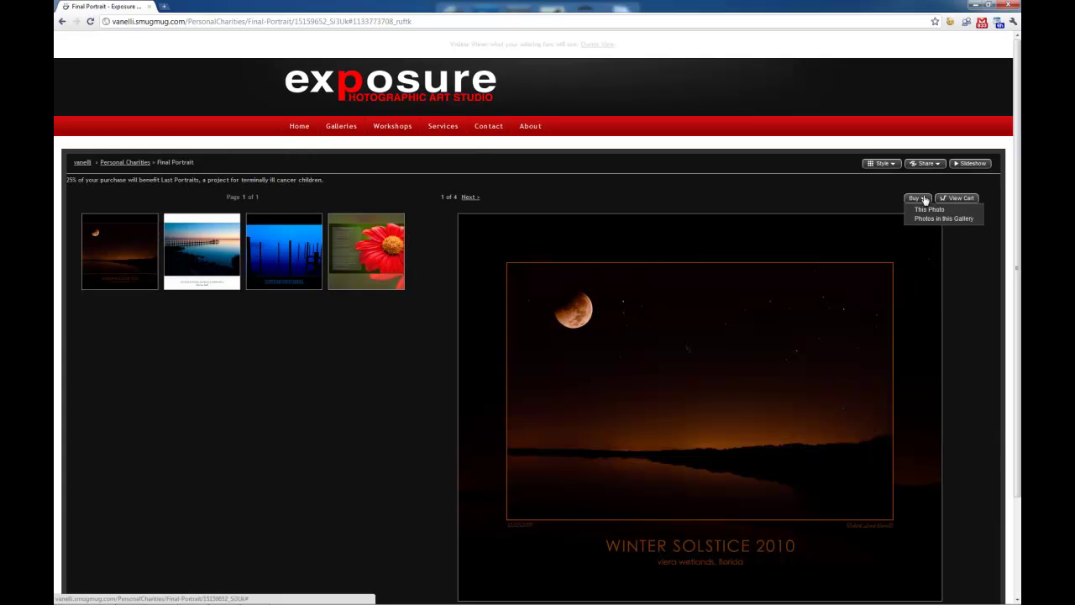
pyautogui.click(928, 210)
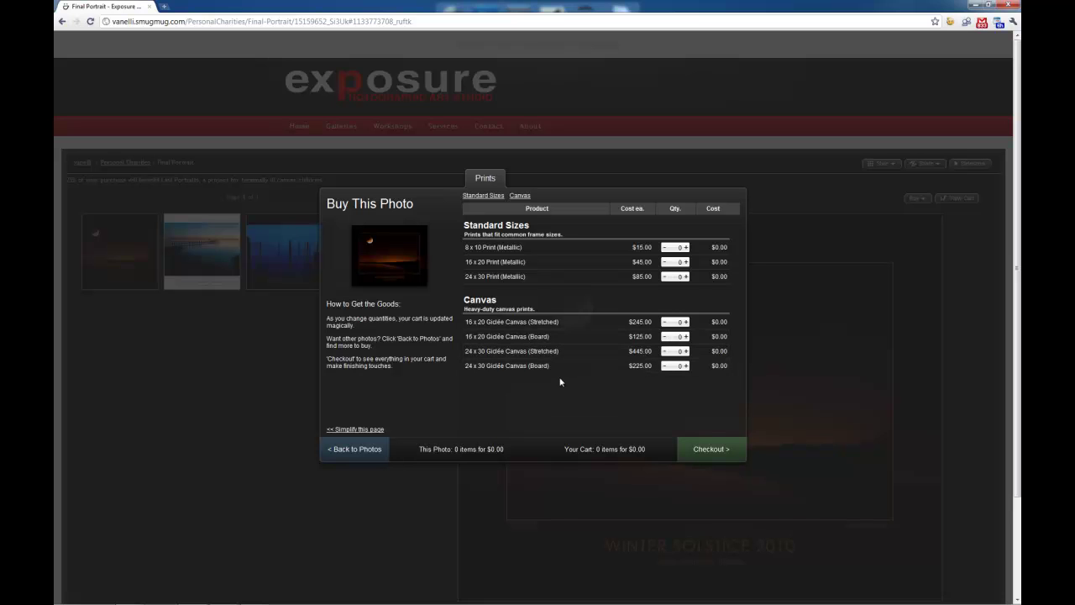
pyautogui.click(372, 449)
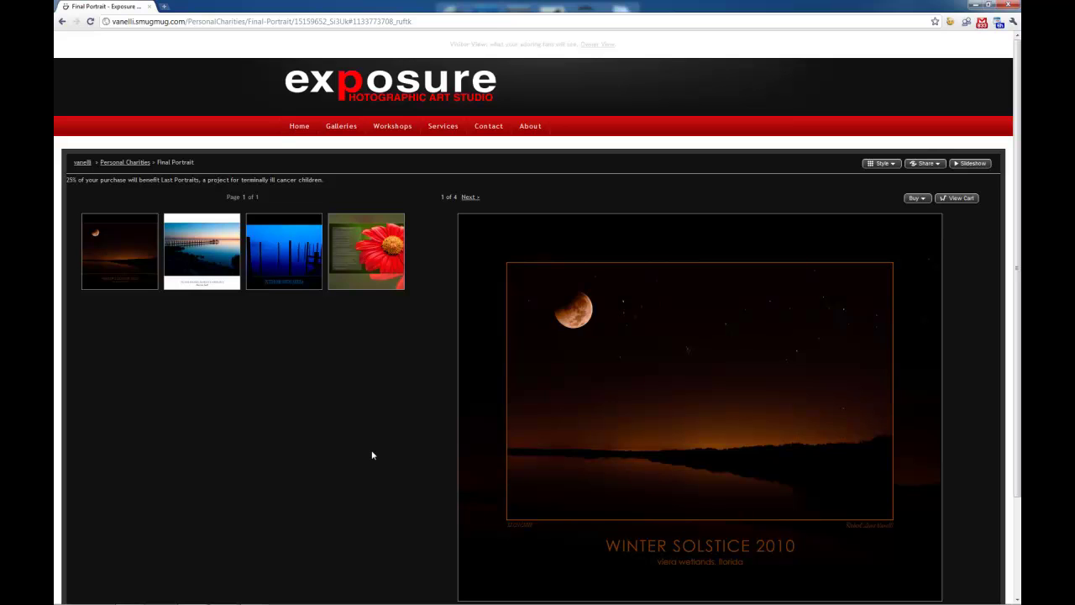